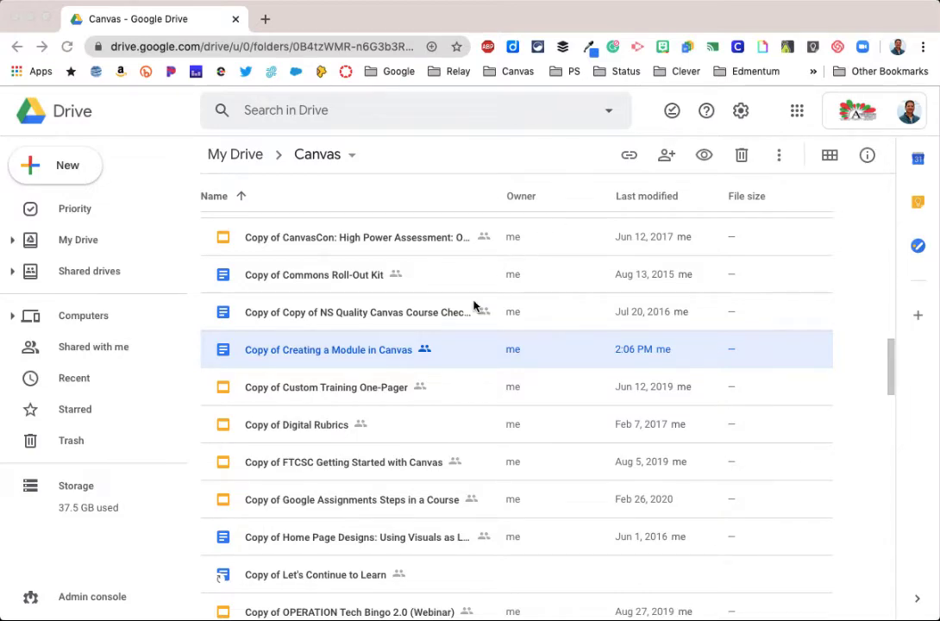
# Step: Open the document "Copy of Creating a Module in Canvas" and bring up its sharing settings
pyautogui.doubleClick(372, 351)
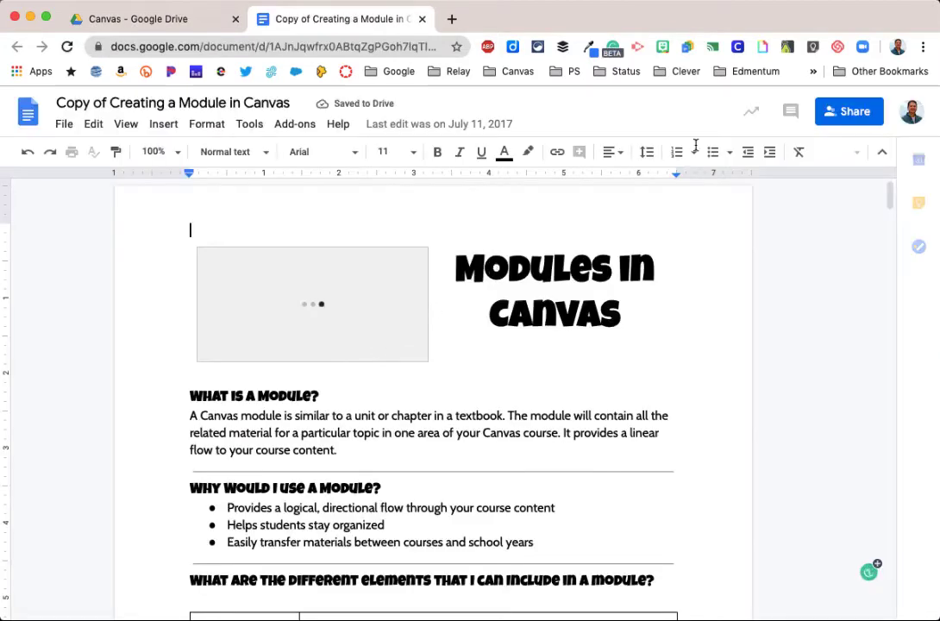
pyautogui.click(853, 110)
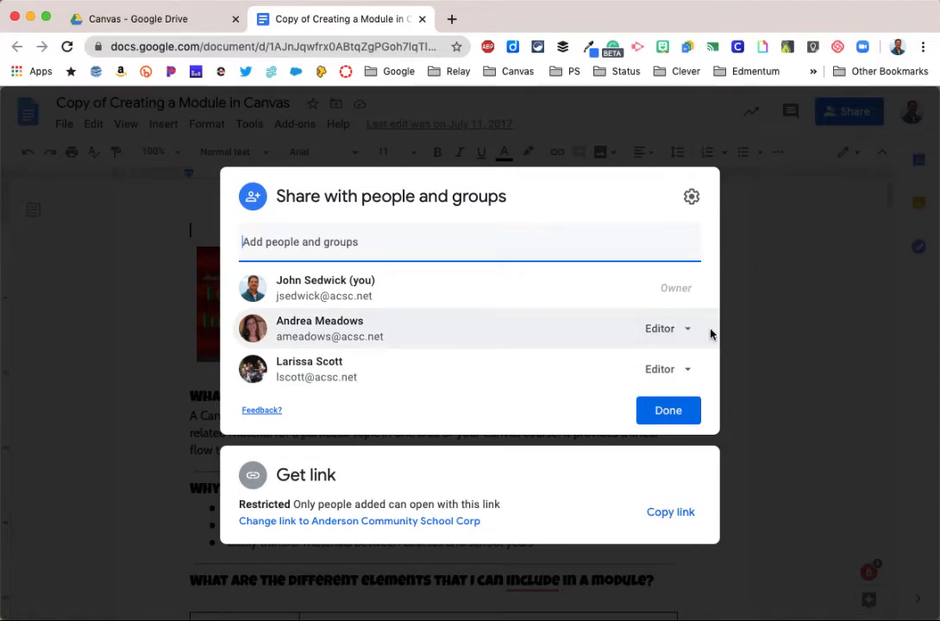
# Step: Give the first collaborator below the owner temporary Viewer access expiring Tue, Jun 9, and save the permission change
pyautogui.click(689, 331)
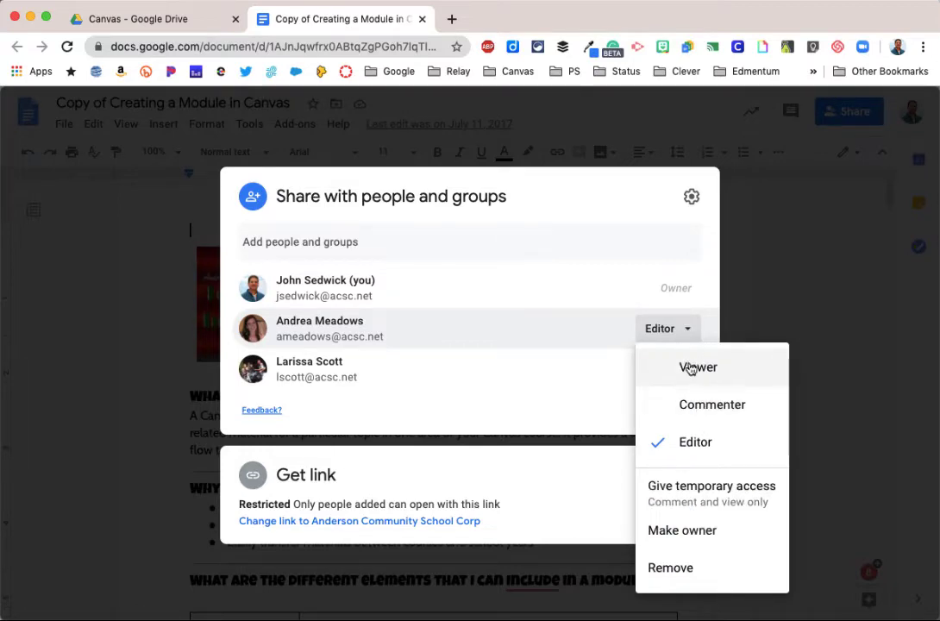
pyautogui.click(692, 368)
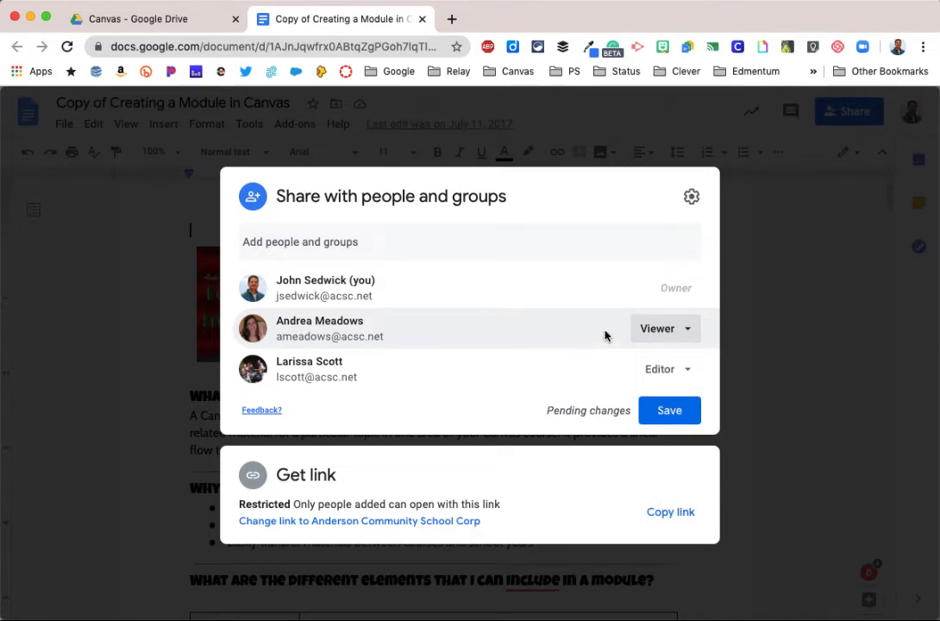
pyautogui.click(689, 332)
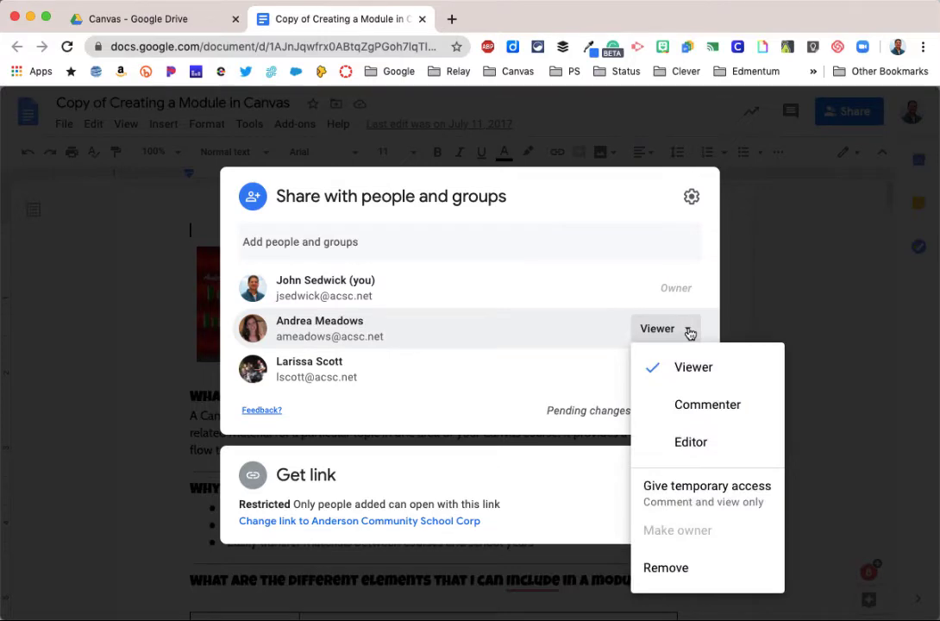
pyautogui.click(692, 494)
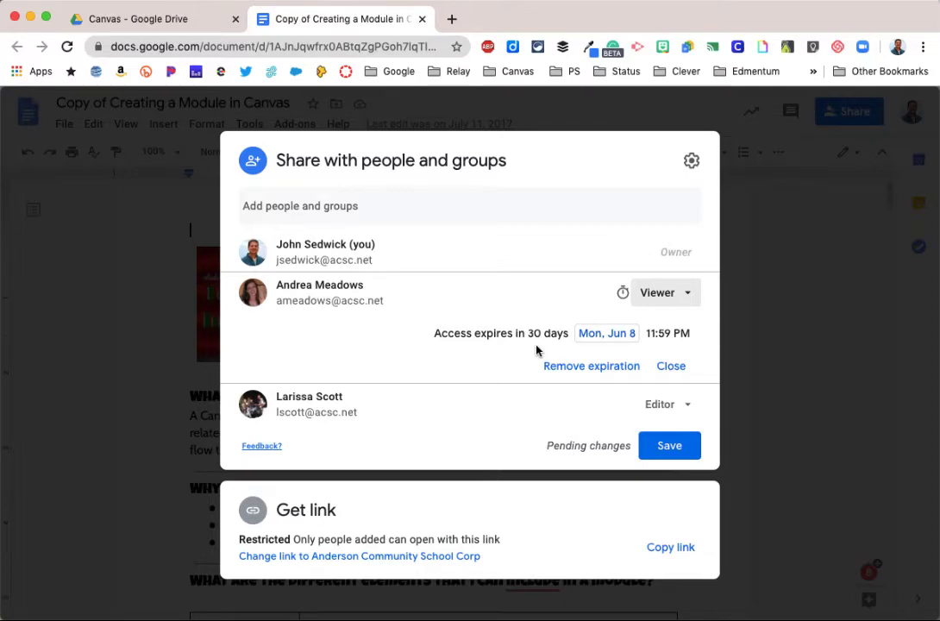
pyautogui.click(594, 336)
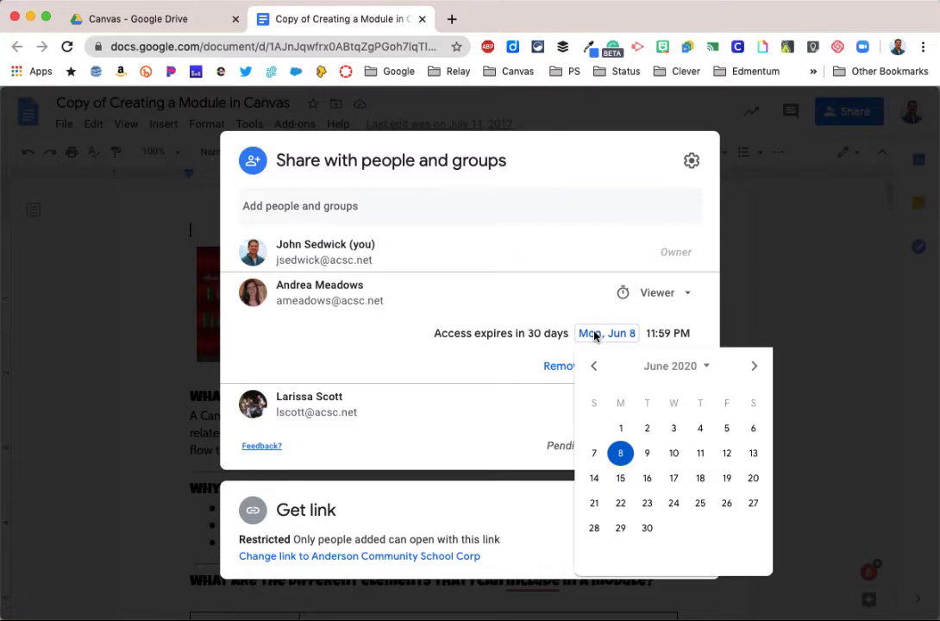
pyautogui.click(647, 454)
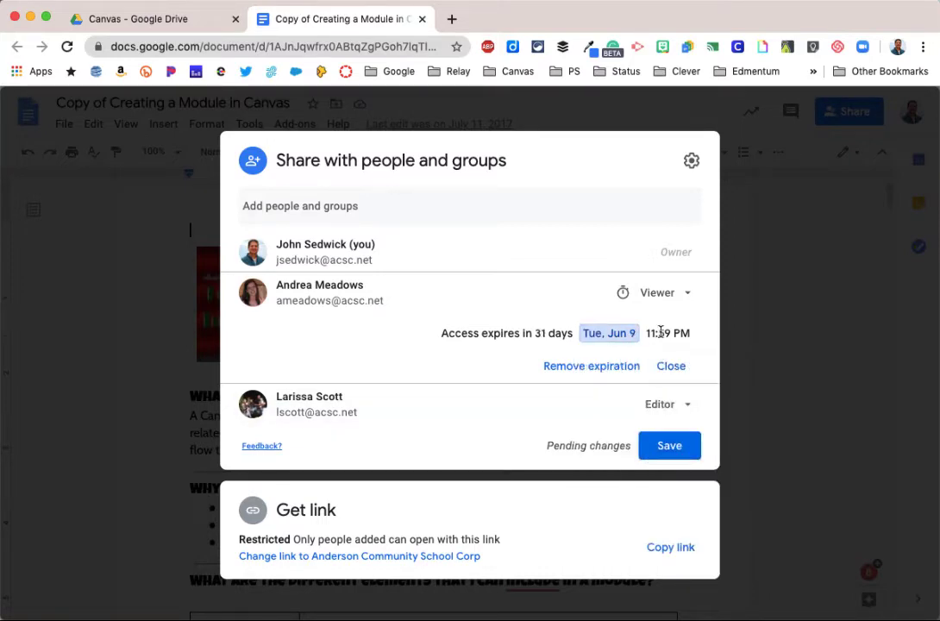
pyautogui.click(669, 446)
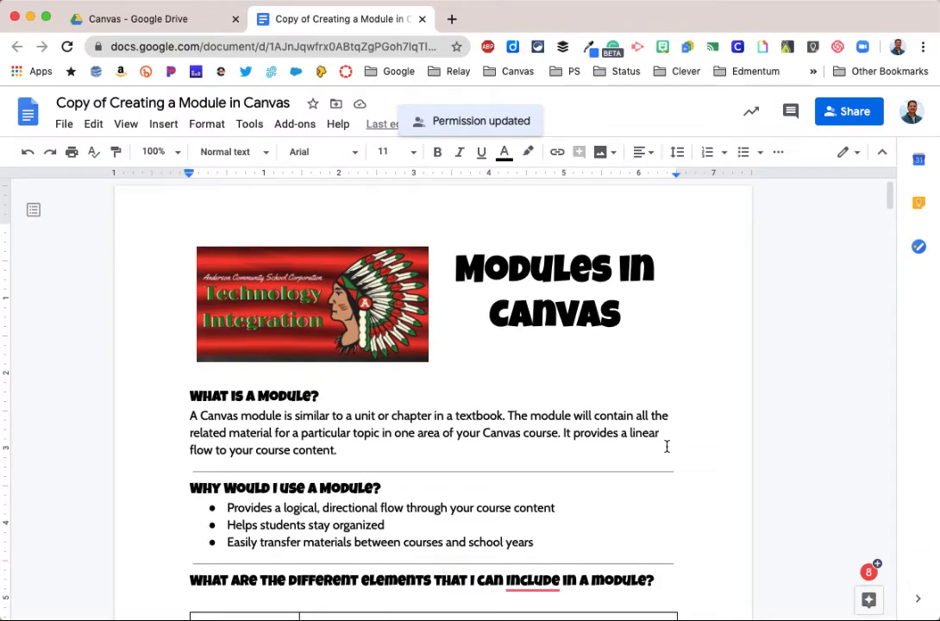
# Step: Reopen the sharing settings and set the first collaborator below the owner back to Editor
pyautogui.click(841, 113)
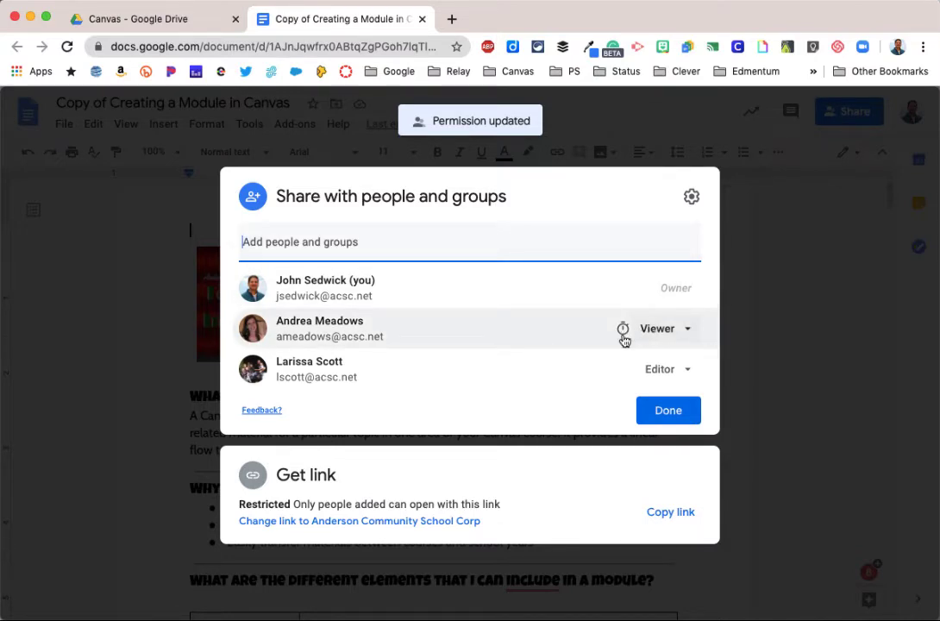
pyautogui.moveTo(620, 338)
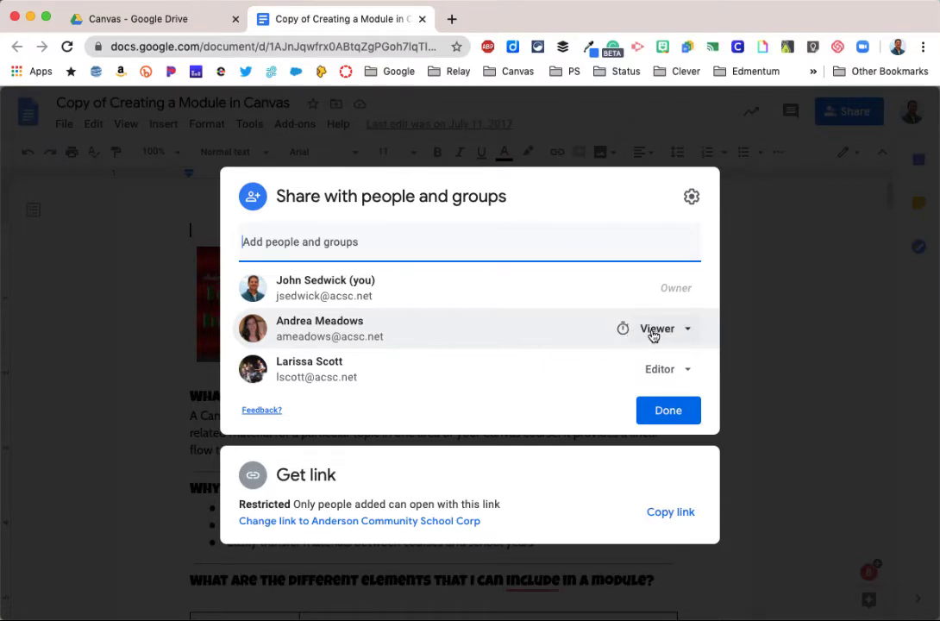
pyautogui.click(686, 331)
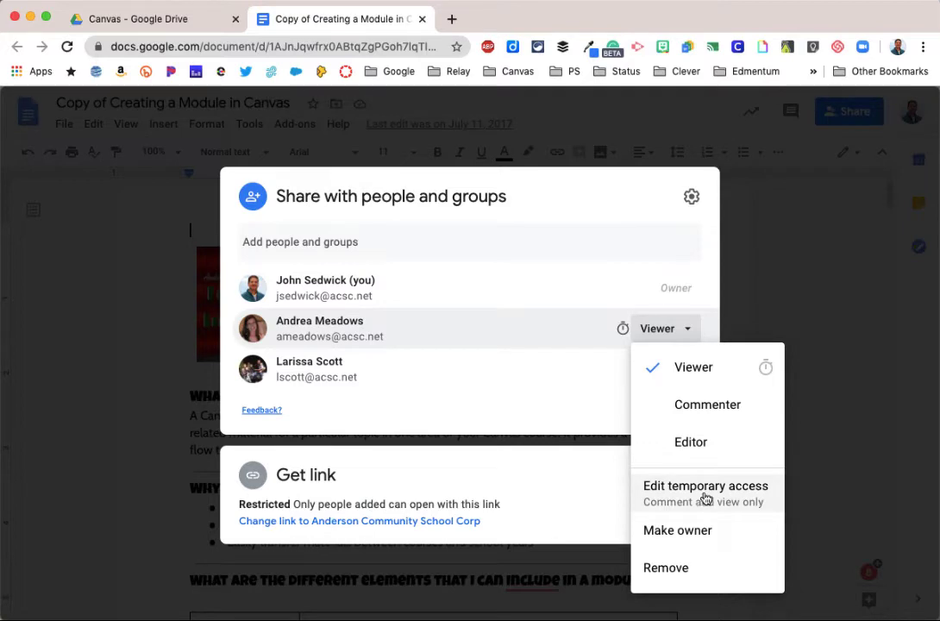
pyautogui.click(691, 441)
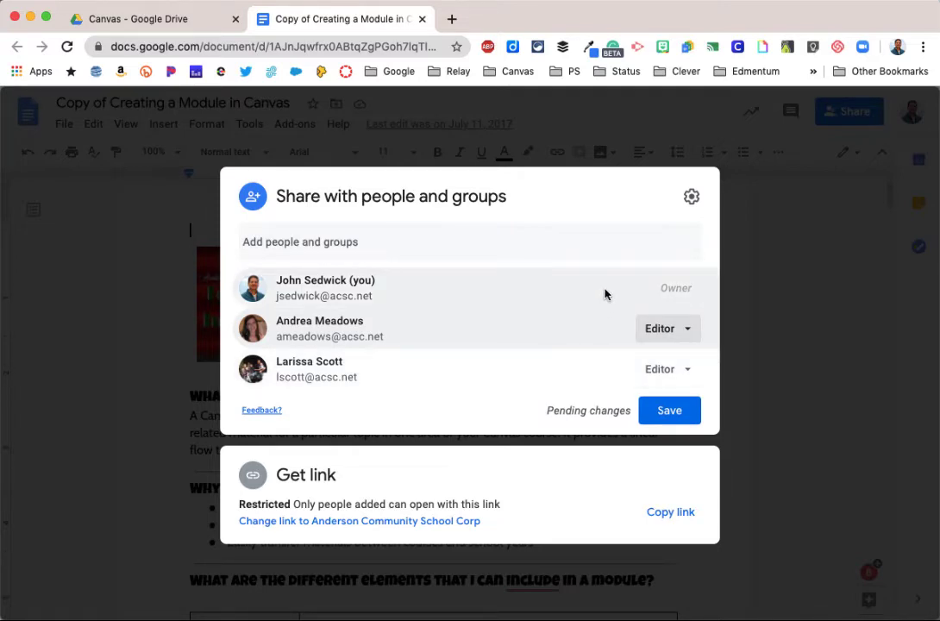
# Step: Turn off editors' ability to change permissions and share, and viewers' and commenters' option to download, print, and copy
pyautogui.click(690, 199)
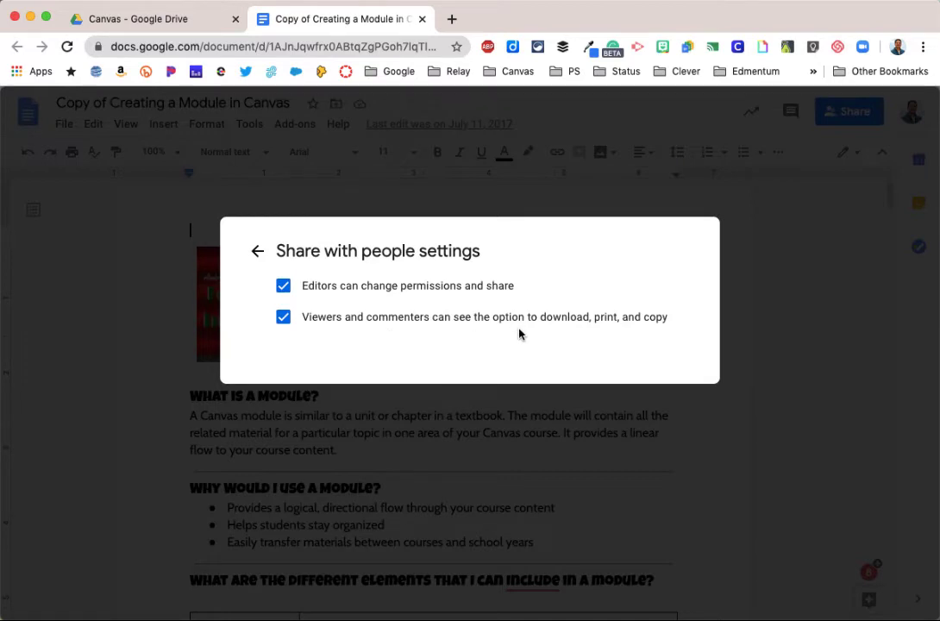
pyautogui.click(283, 318)
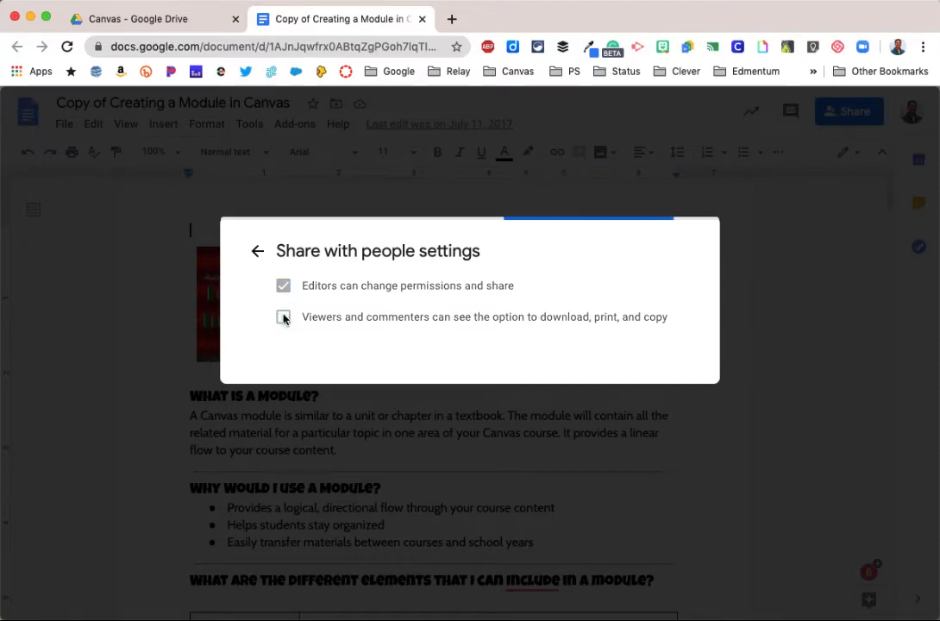
pyautogui.click(282, 285)
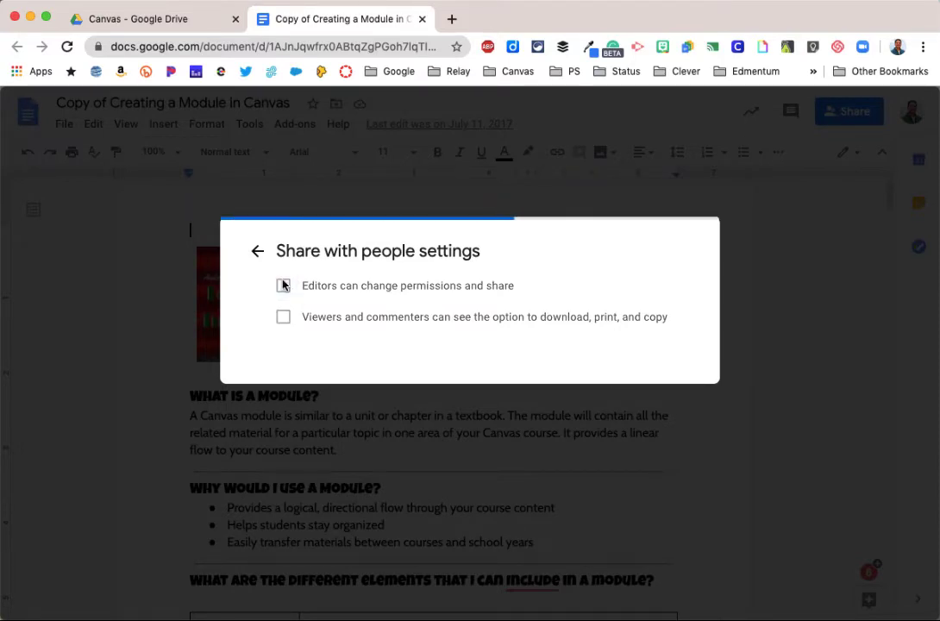
# Step: Re-enable both sharing options, for editors and for viewers and commenters, and return to the list of people
pyautogui.click(283, 285)
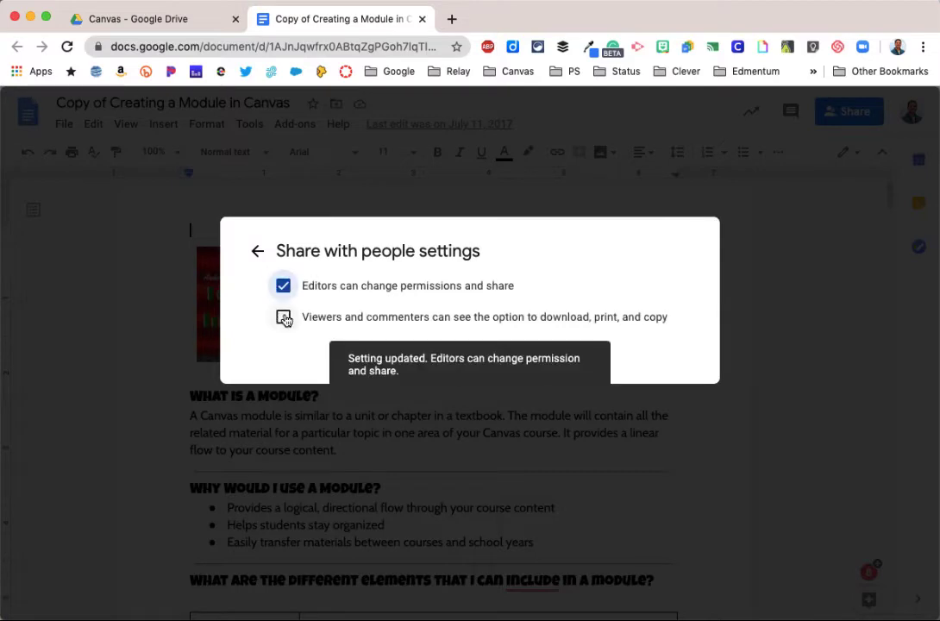
pyautogui.click(282, 317)
pyautogui.click(258, 252)
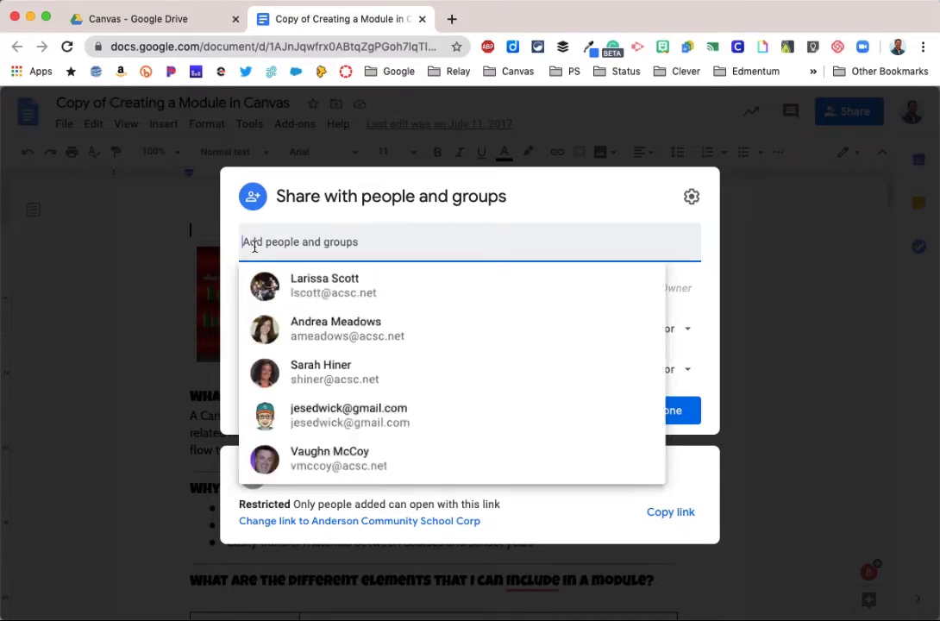
# Step: Add the suggested Gmail contact as a new person to share the document with
pyautogui.click(255, 245)
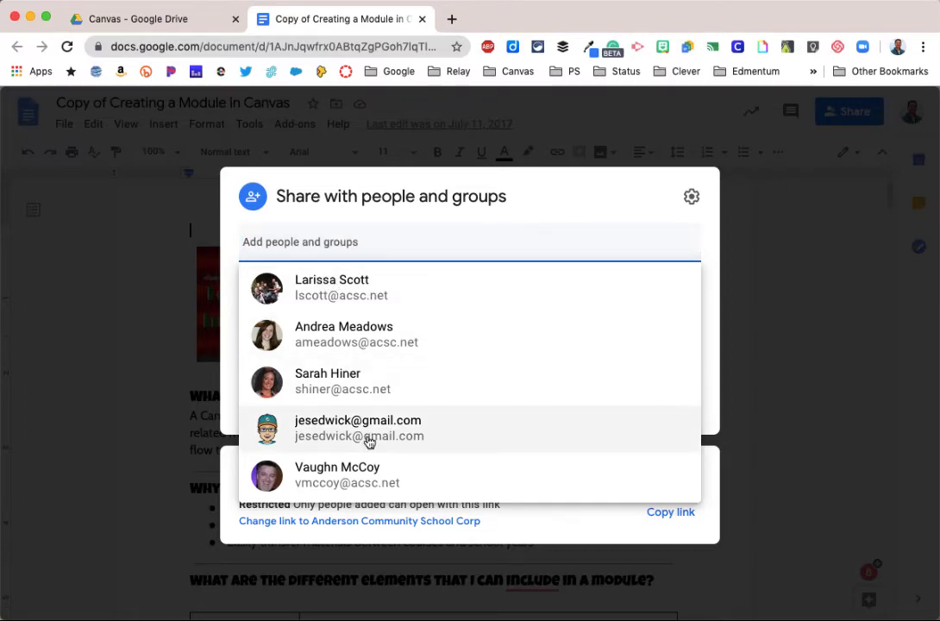
pyautogui.moveTo(366, 440)
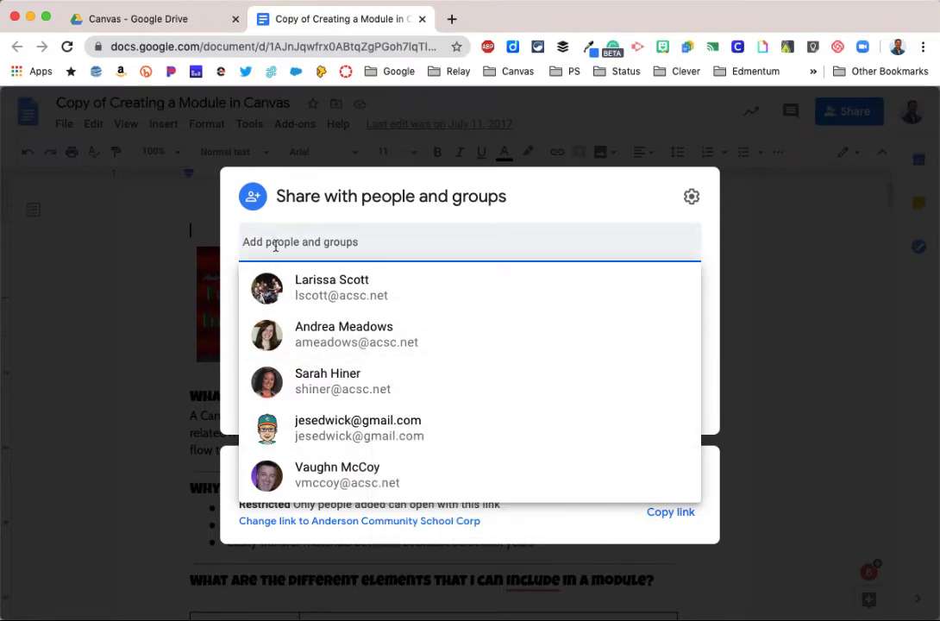
pyautogui.press('Escape')
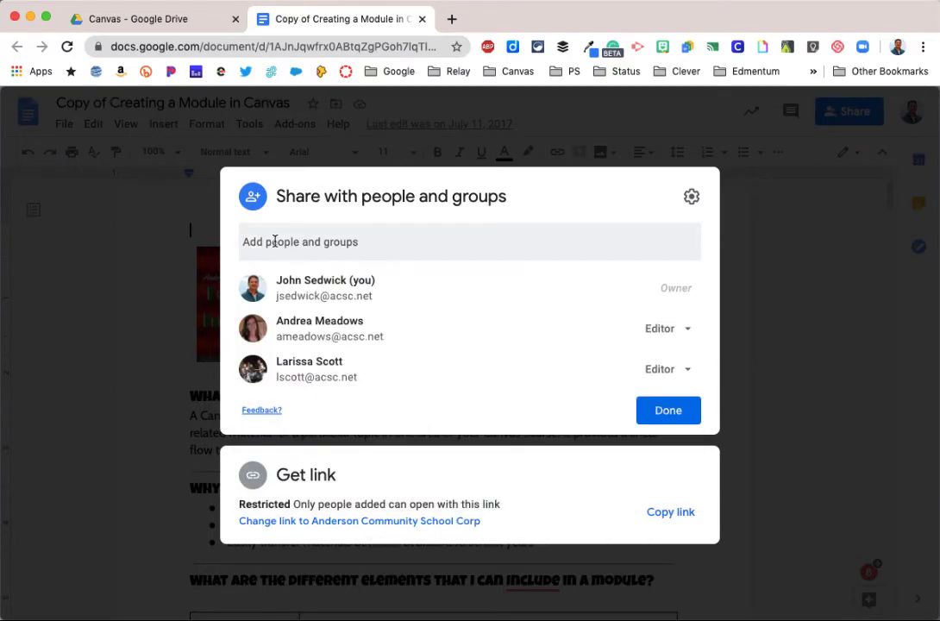
pyautogui.click(274, 241)
pyautogui.write('jesed')
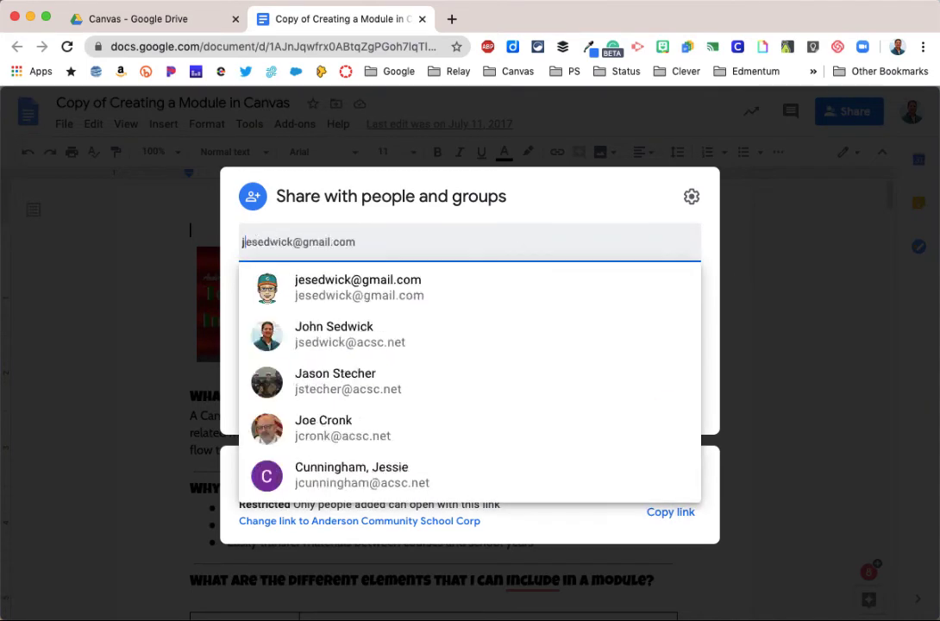
pyautogui.click(317, 285)
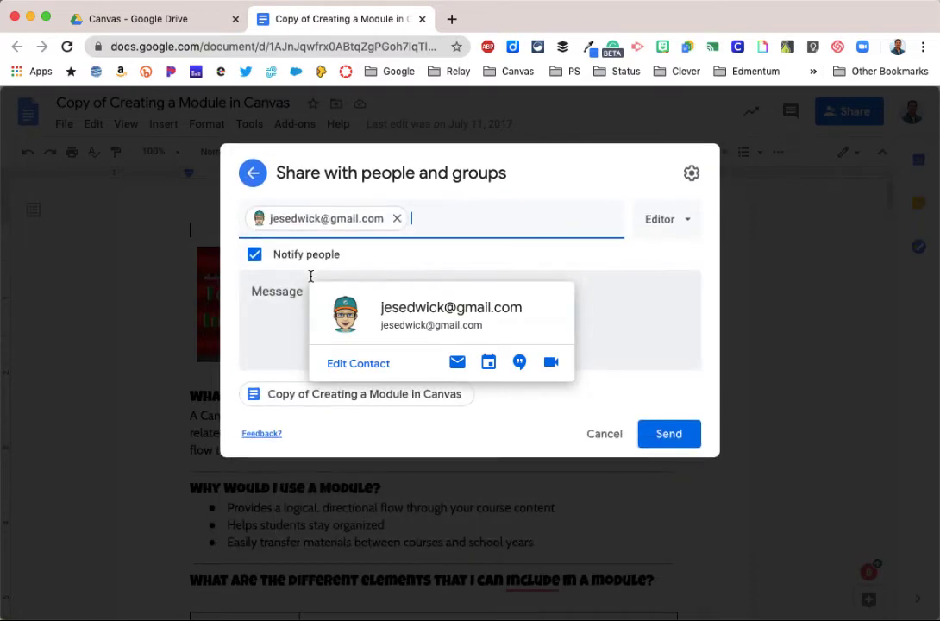
# Step: Send the invitation with the message "This is a test" and approve sharing outside the organization
pyautogui.click(269, 296)
pyautogui.write('This is a ')
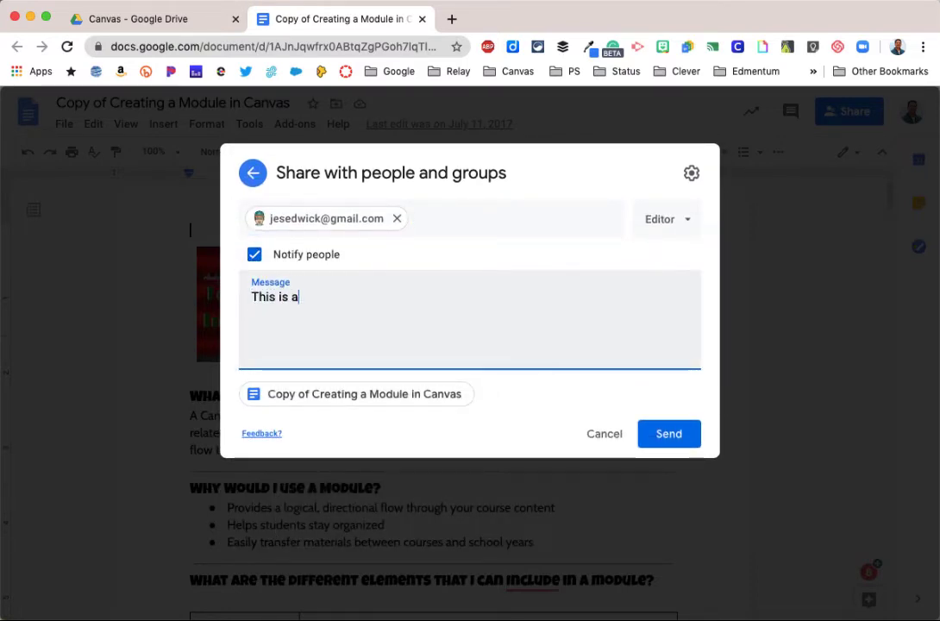
pyautogui.write('test')
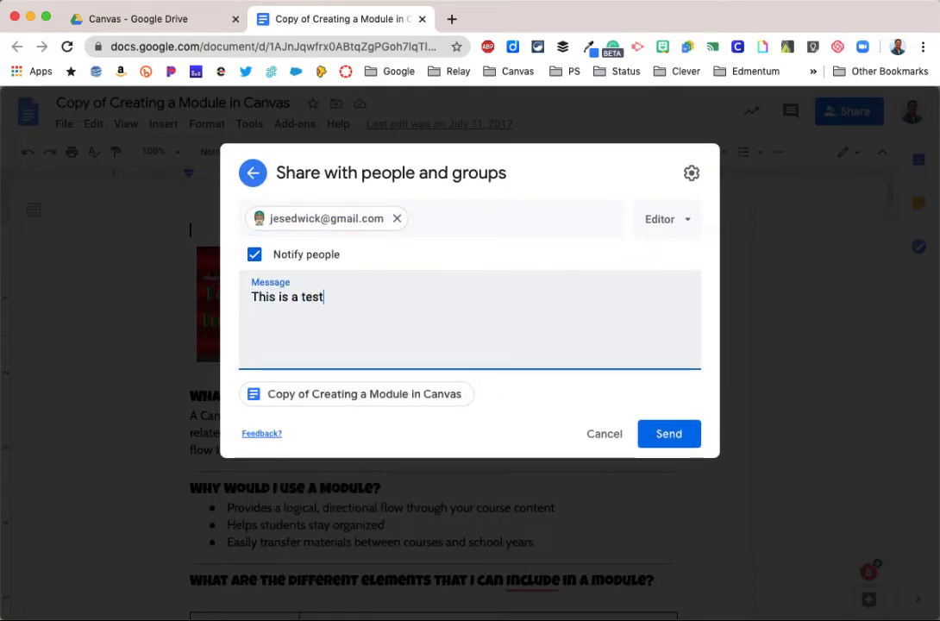
pyautogui.click(667, 435)
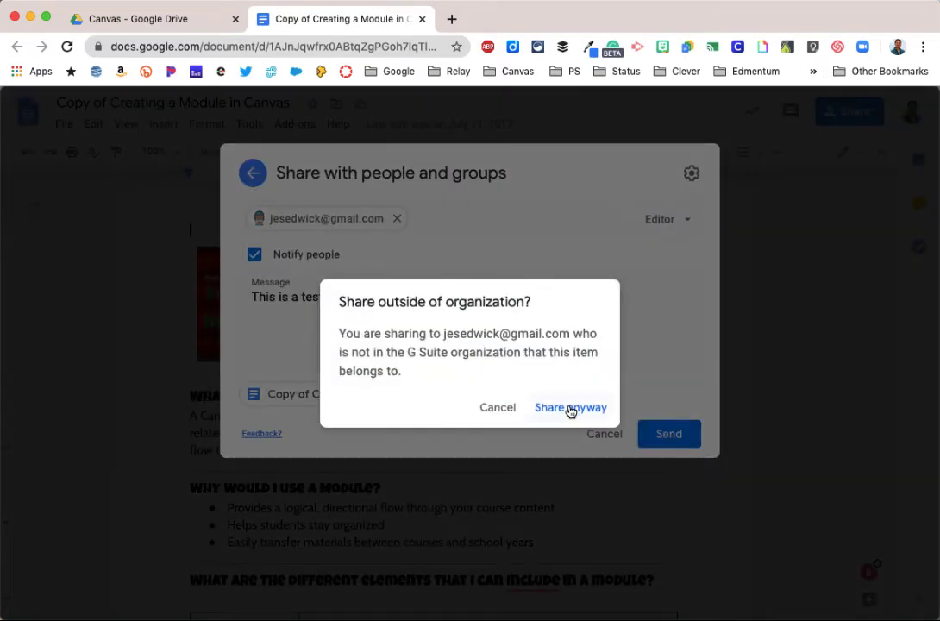
pyautogui.click(570, 407)
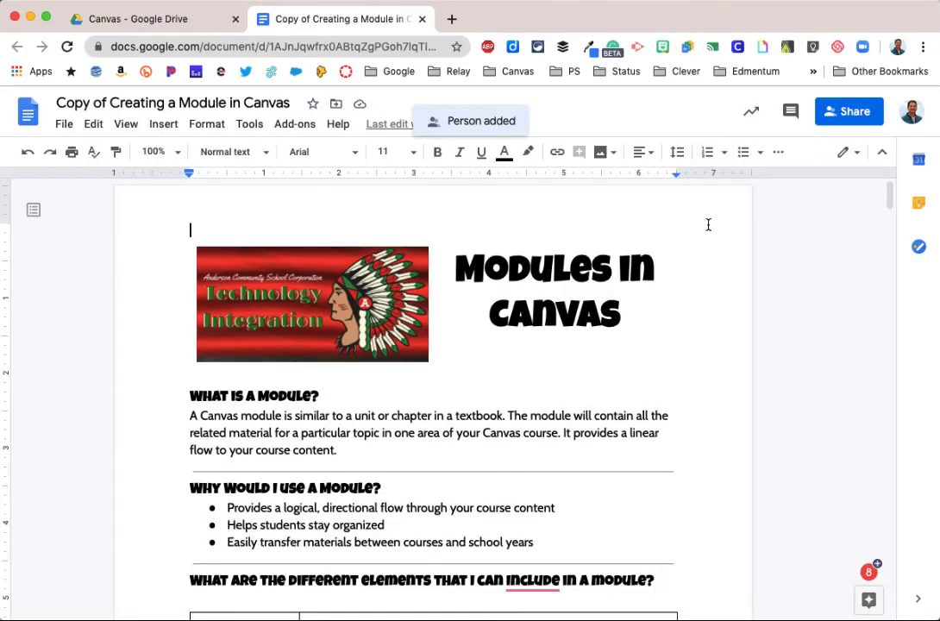
# Step: Change the document's link access to Anderson Community School Corp, review the link audience options, and finish
pyautogui.click(847, 113)
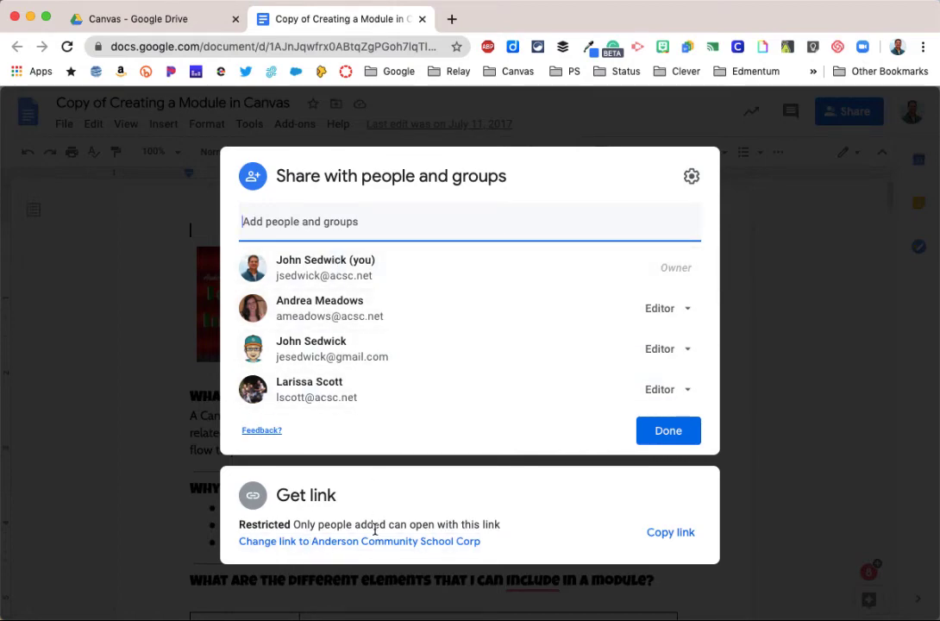
pyautogui.click(332, 541)
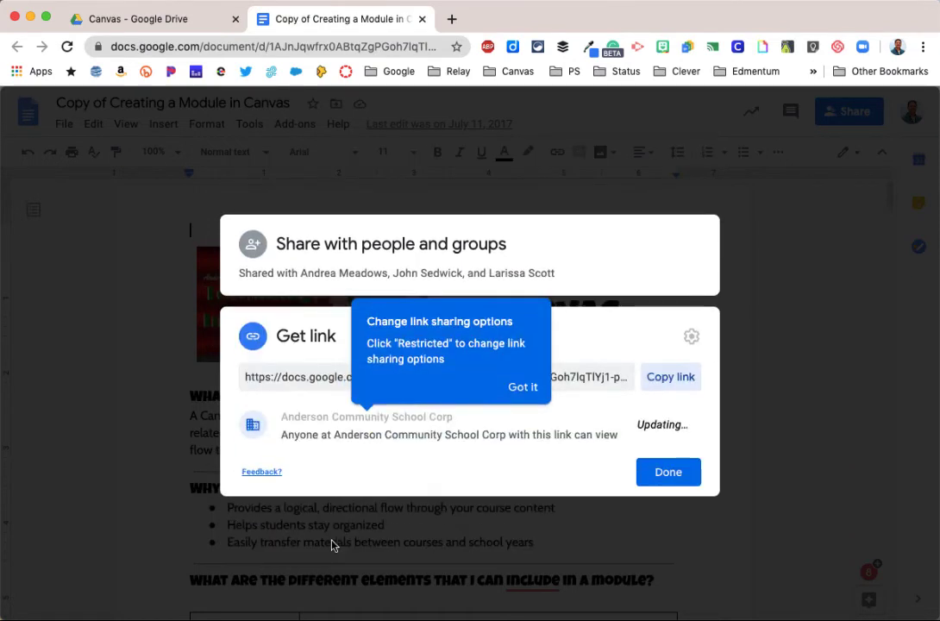
pyautogui.click(536, 390)
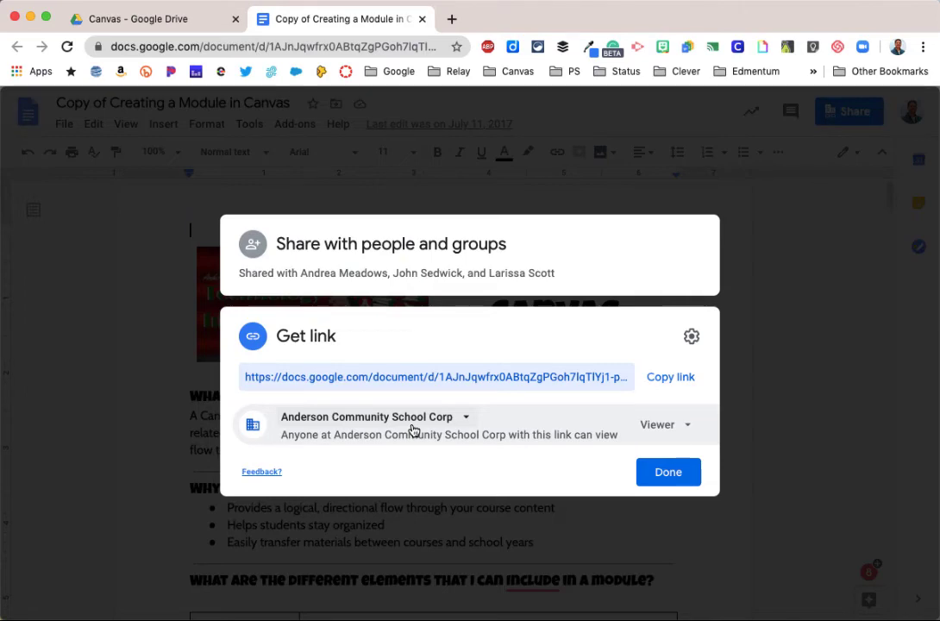
pyautogui.click(466, 421)
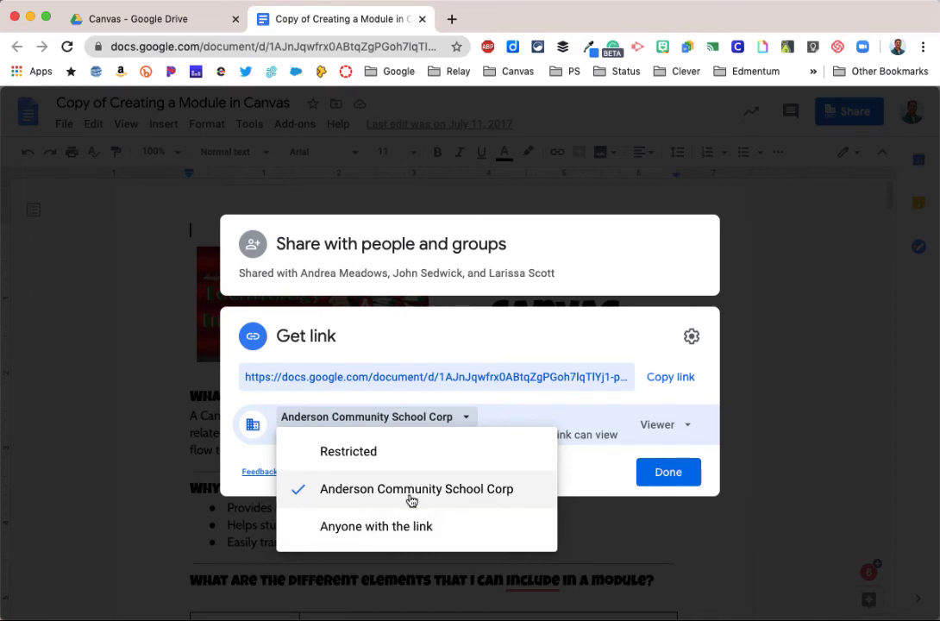
pyautogui.click(398, 417)
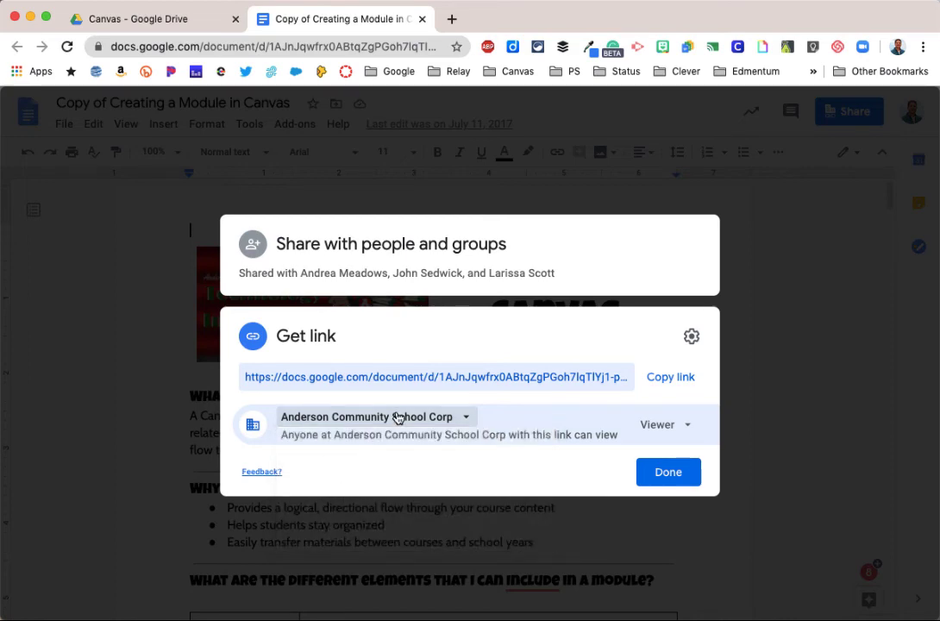
pyautogui.click(672, 475)
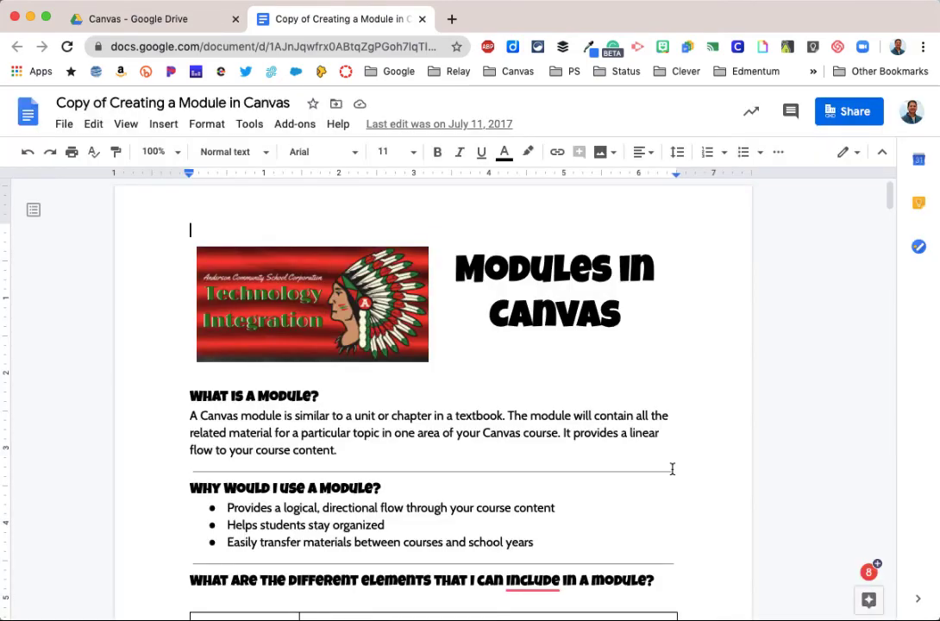
# Step: Reopen the sharing settings and copy the document's share link
pyautogui.click(846, 115)
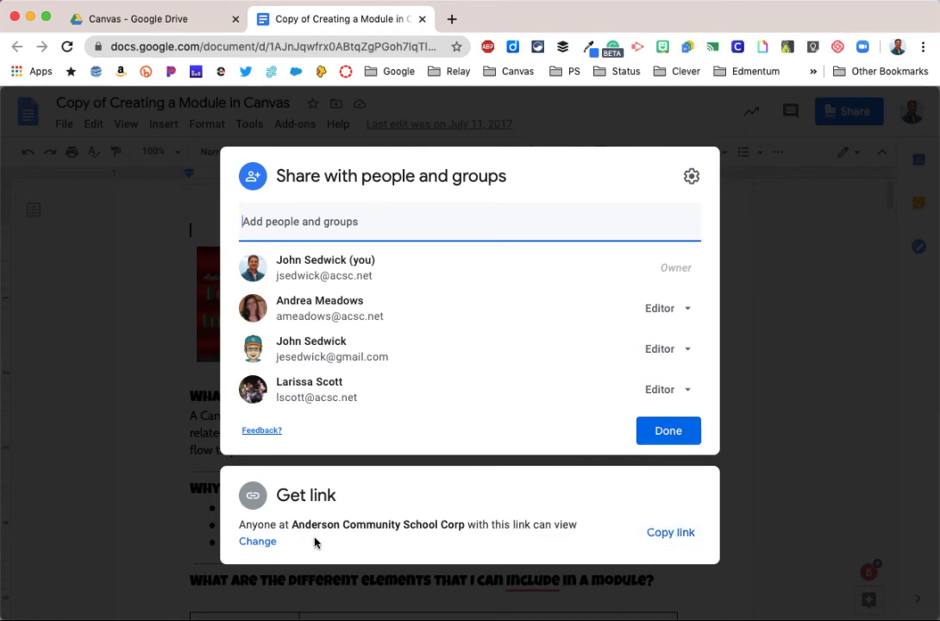
pyautogui.click(666, 534)
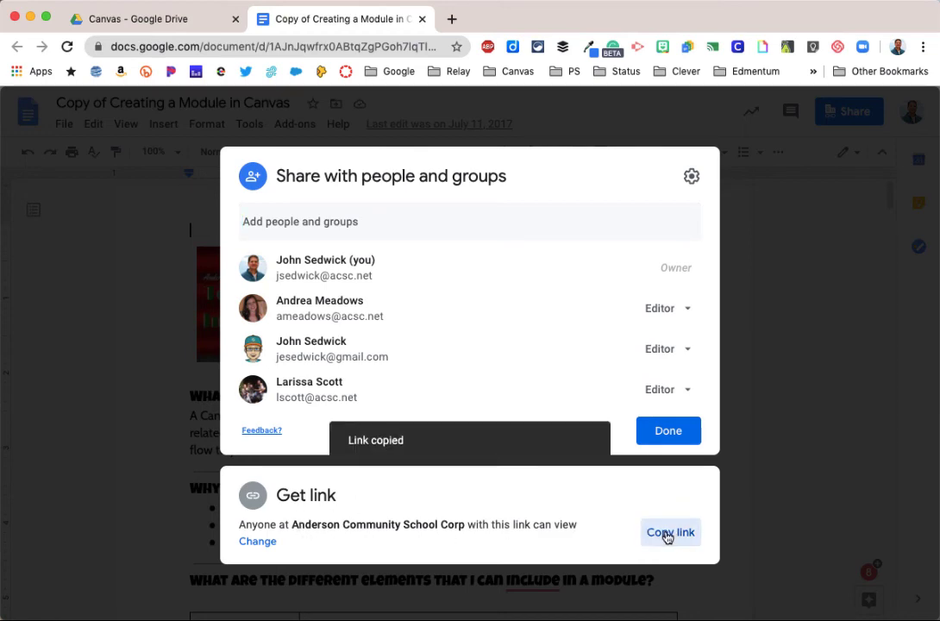